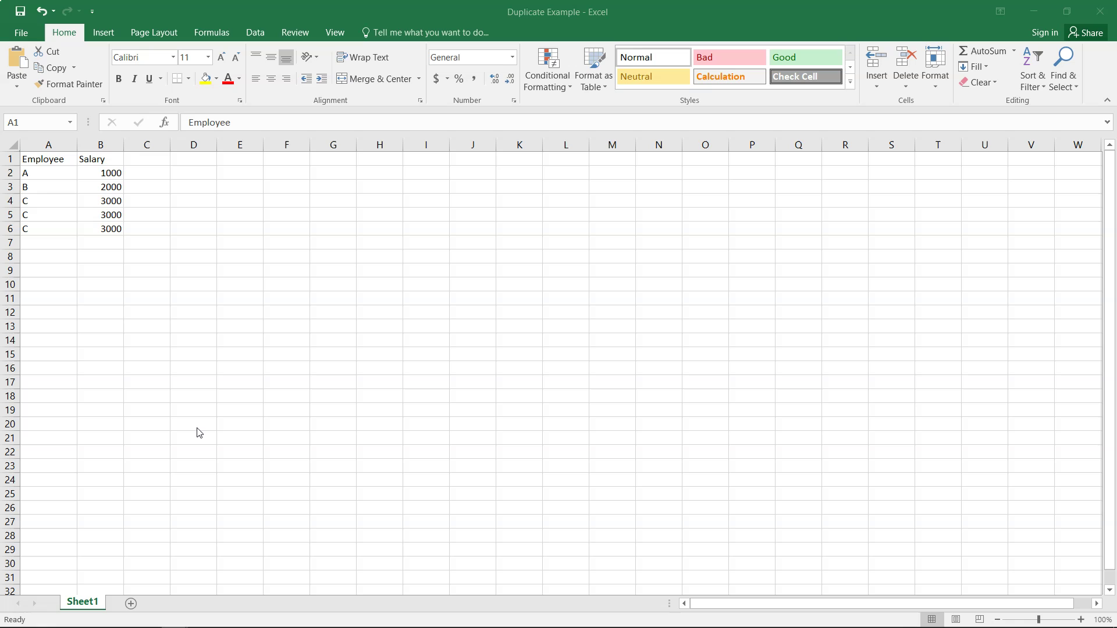
# Highlight employee C's three repeated 3000 salaries in the Excel data
pyautogui.click(64, 160)
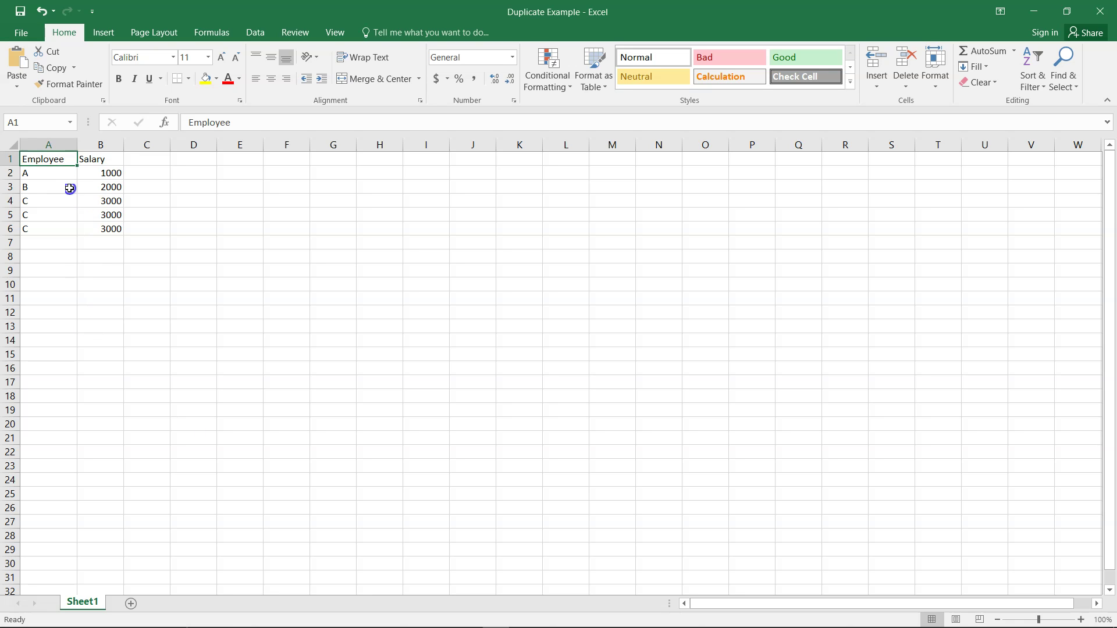
pyautogui.click(68, 219)
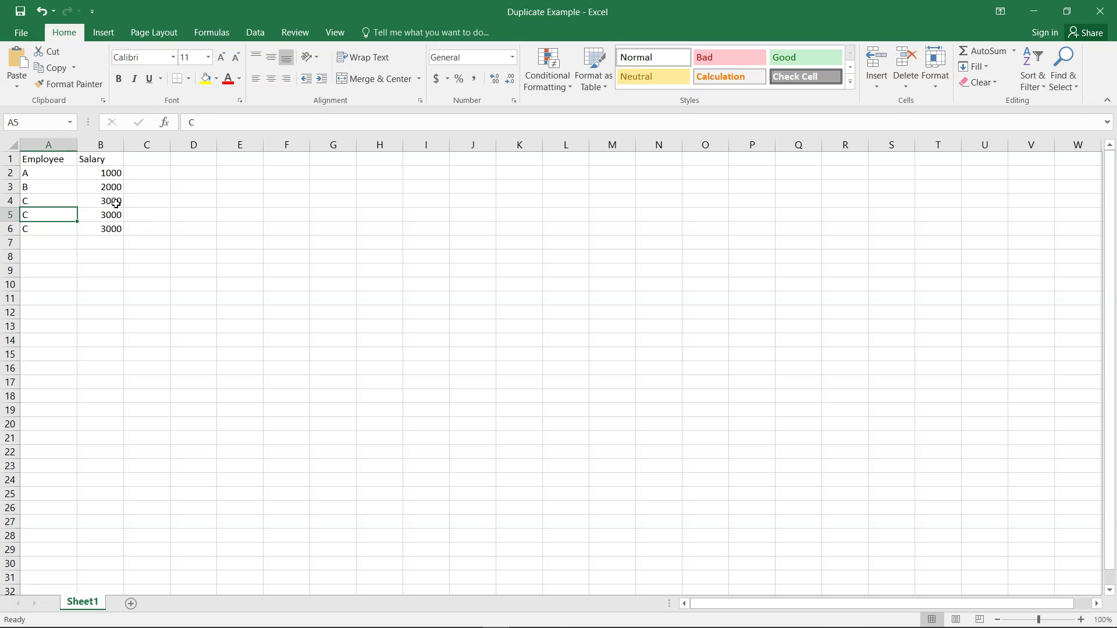
pyautogui.moveTo(115, 204); pyautogui.dragTo(116, 235)
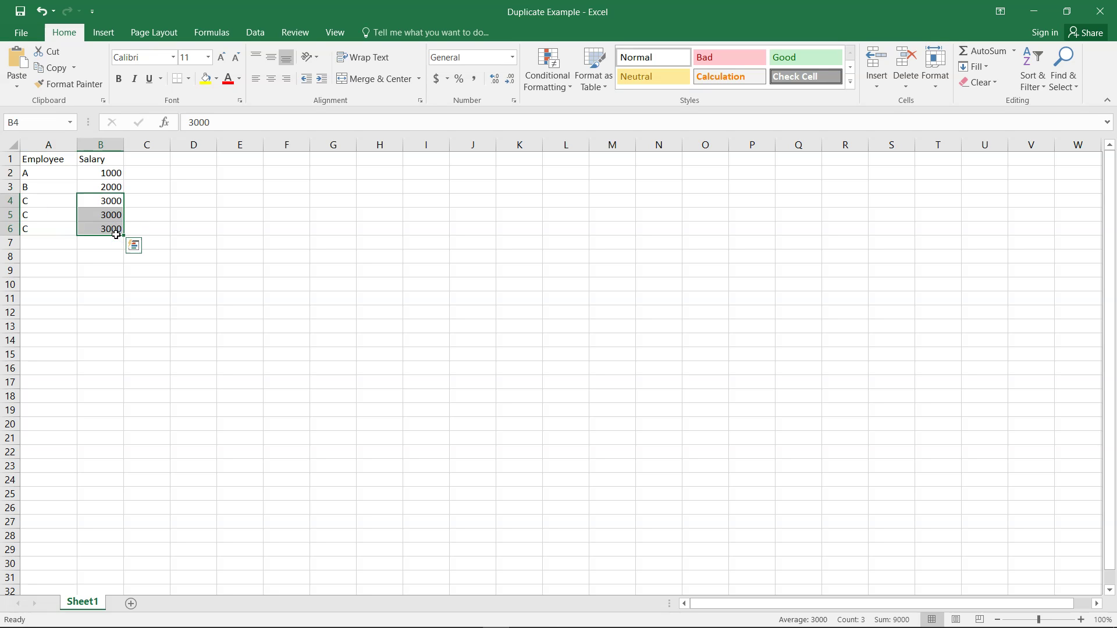
pyautogui.click(47, 205)
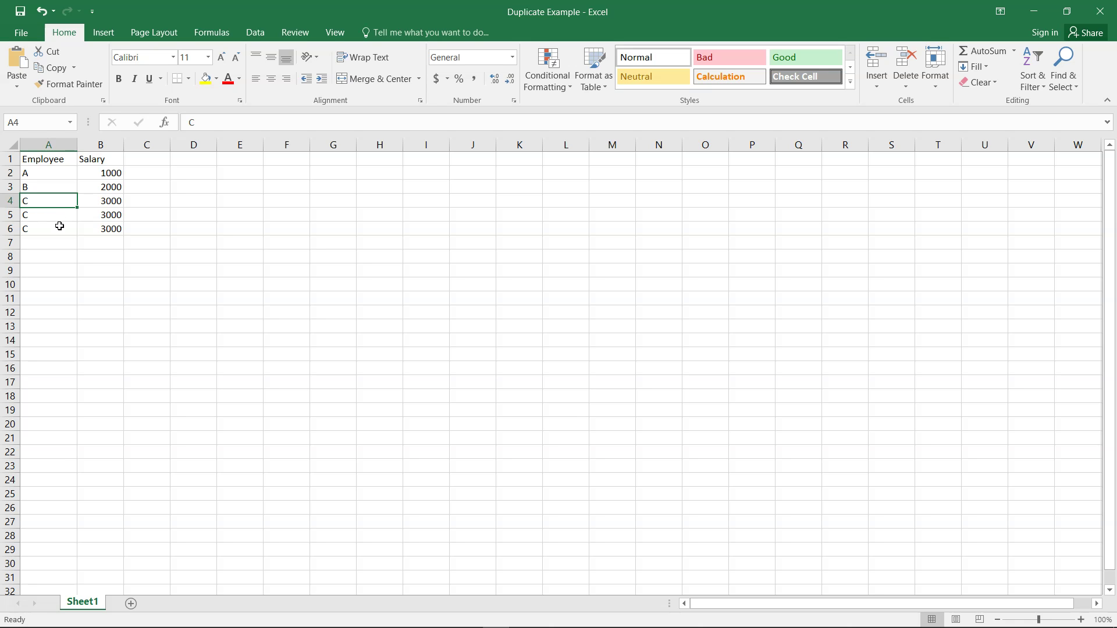
pyautogui.moveTo(100, 200); pyautogui.dragTo(106, 235)
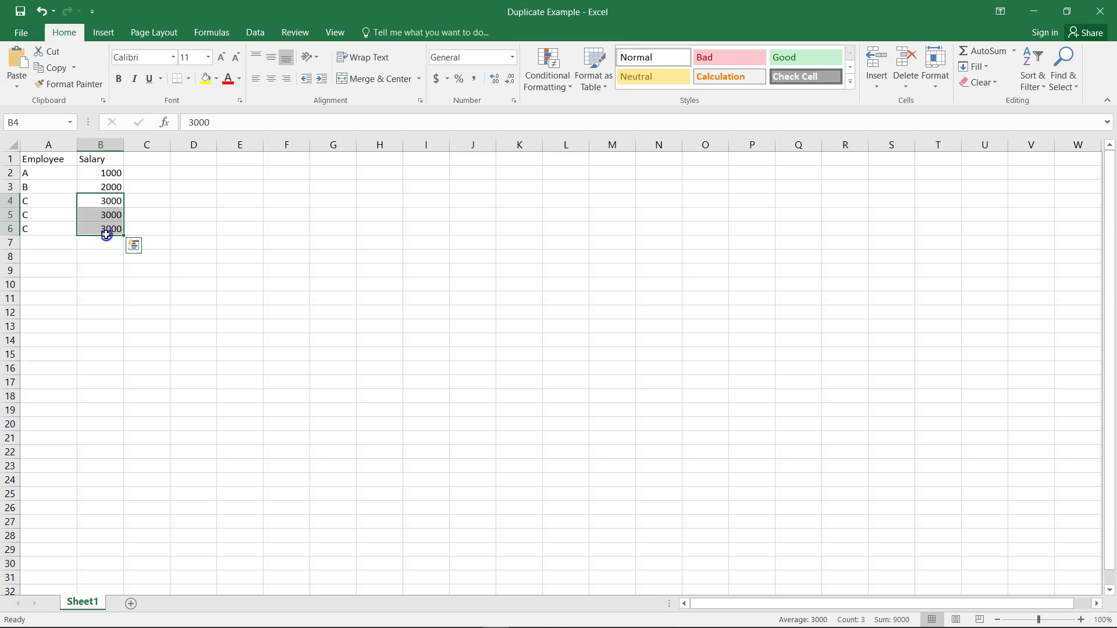
pyautogui.click(112, 163)
pyautogui.moveTo(107, 201); pyautogui.dragTo(111, 231)
pyautogui.click(111, 231)
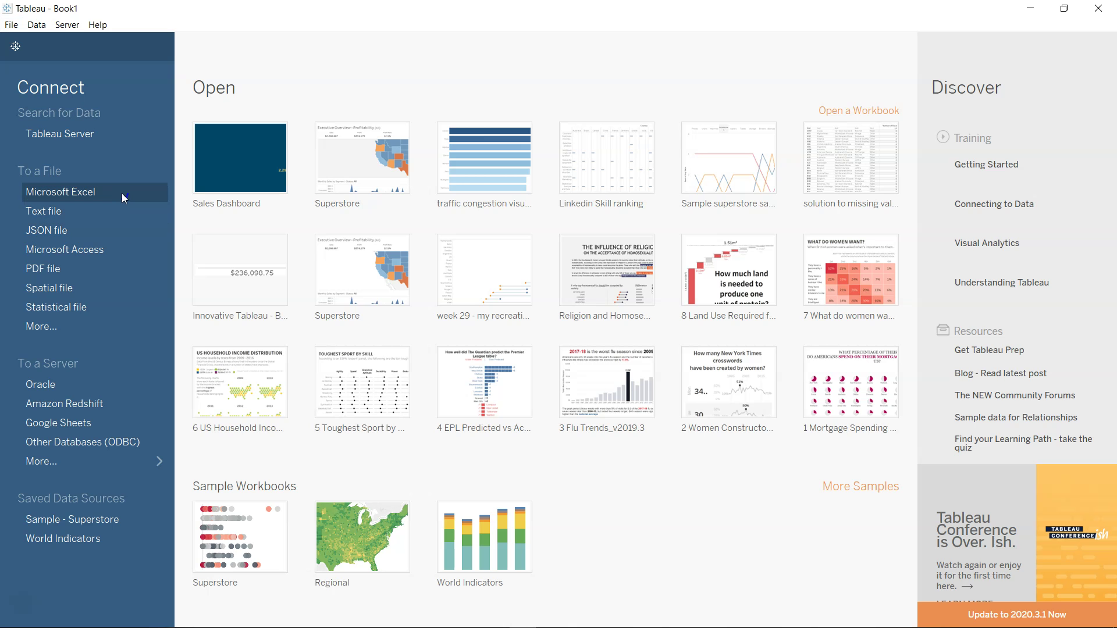
# Connect to the Duplicate Example Excel workbook in the Tableau folder and open Sheet 1
pyautogui.click(121, 193)
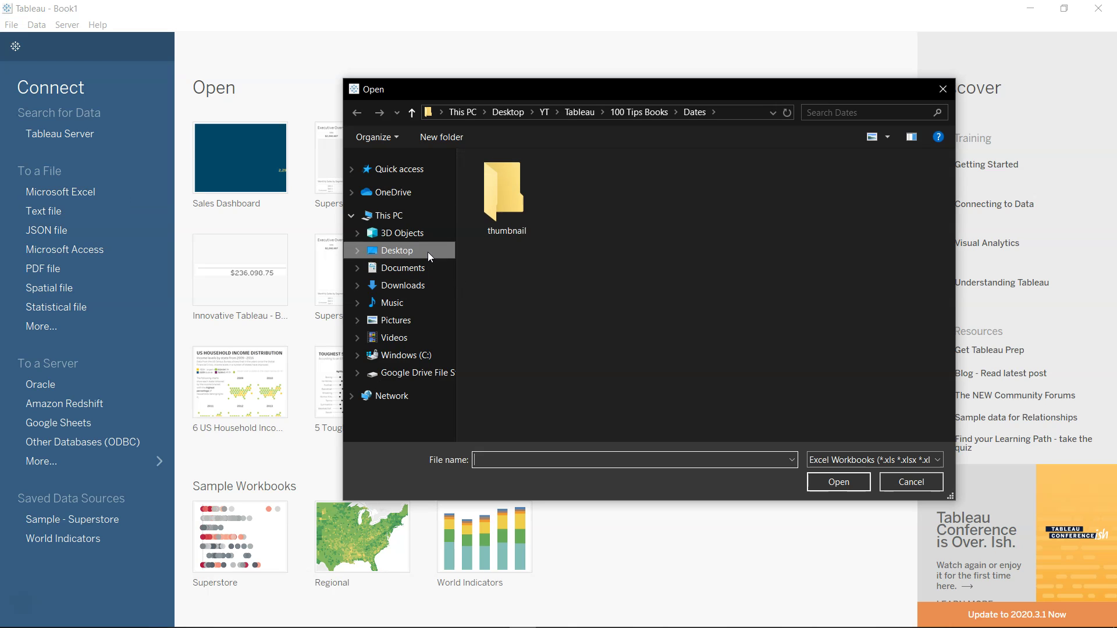
pyautogui.click(570, 113)
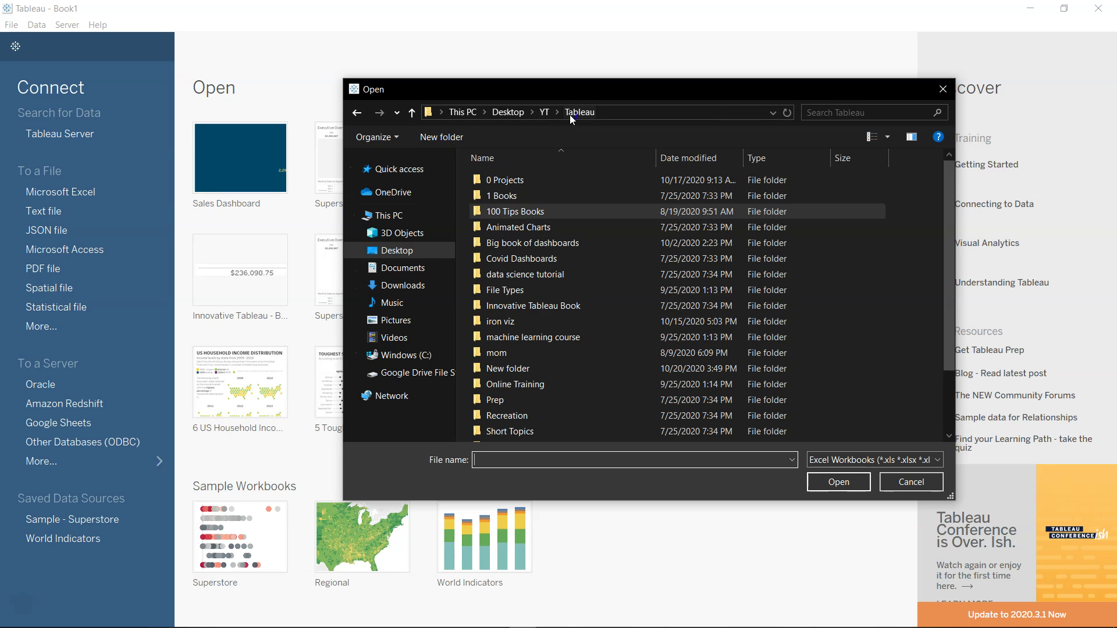
pyautogui.scroll(-2, 498, 317)
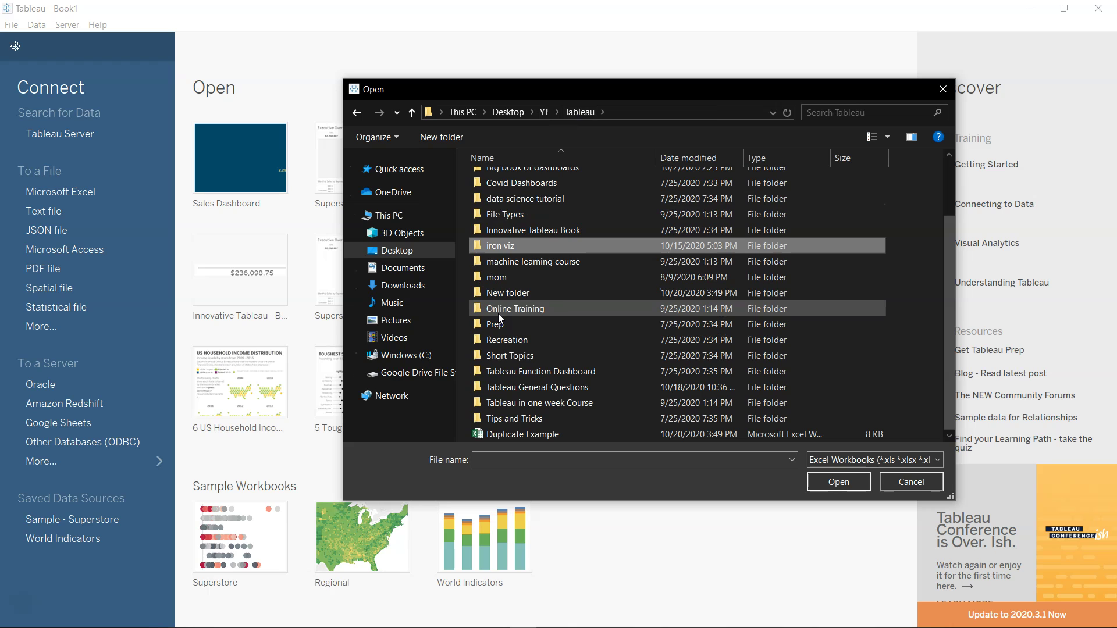
pyautogui.press('Down')
pyautogui.press('Down')
pyautogui.press('Down')
pyautogui.press('Down')
pyautogui.press('Down')
pyautogui.press('Down')
pyautogui.press('Down')
pyautogui.press('Down')
pyautogui.press('Down')
pyautogui.press('Down')
pyautogui.press('Down')
pyautogui.press('Down')
pyautogui.press('Return')
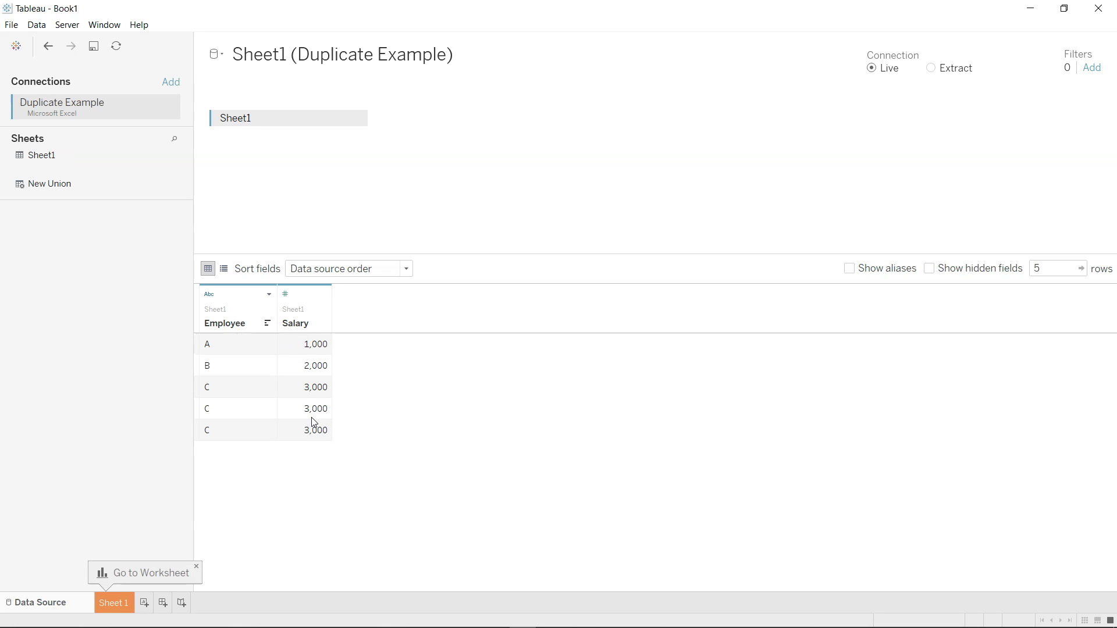
pyautogui.click(127, 607)
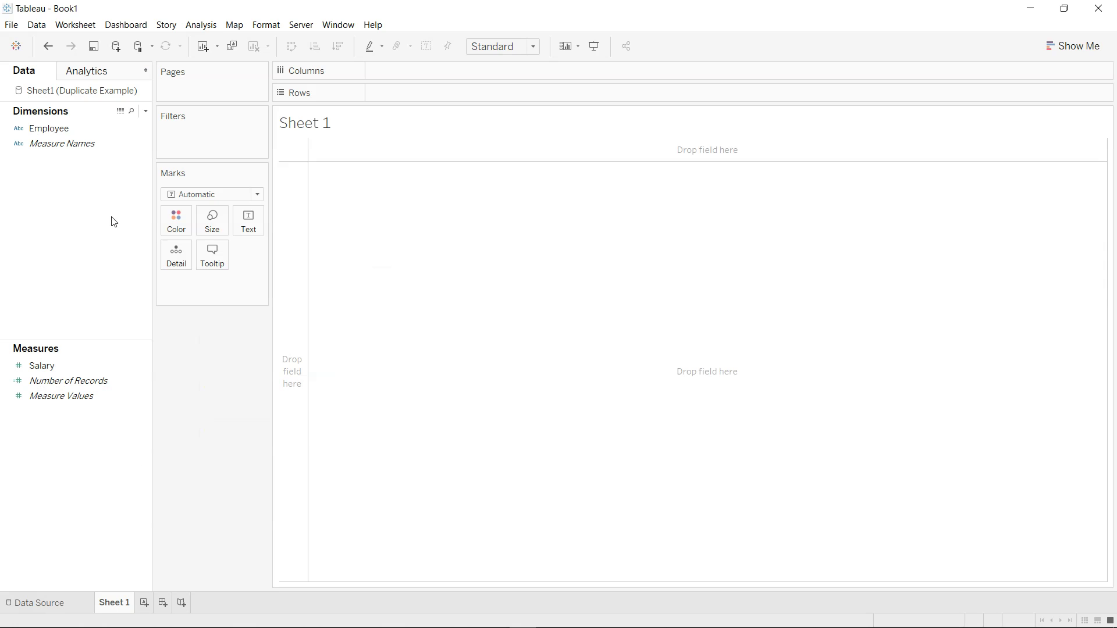
# Create a new calculated field named 'Unique Salary'
pyautogui.click(65, 133)
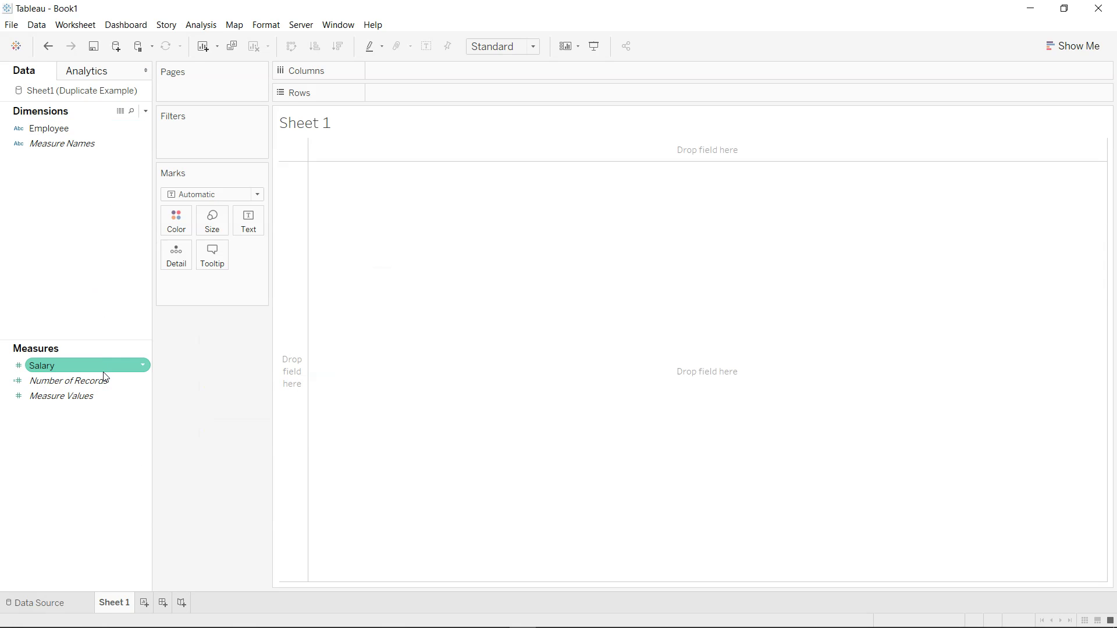
pyautogui.click(145, 112)
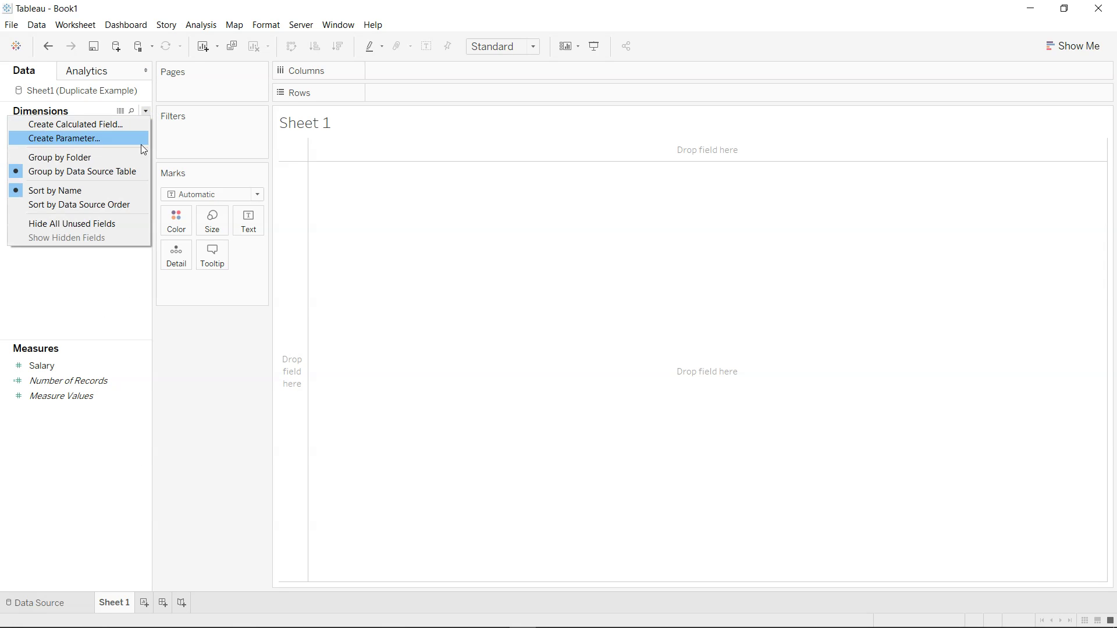
pyautogui.click(132, 122)
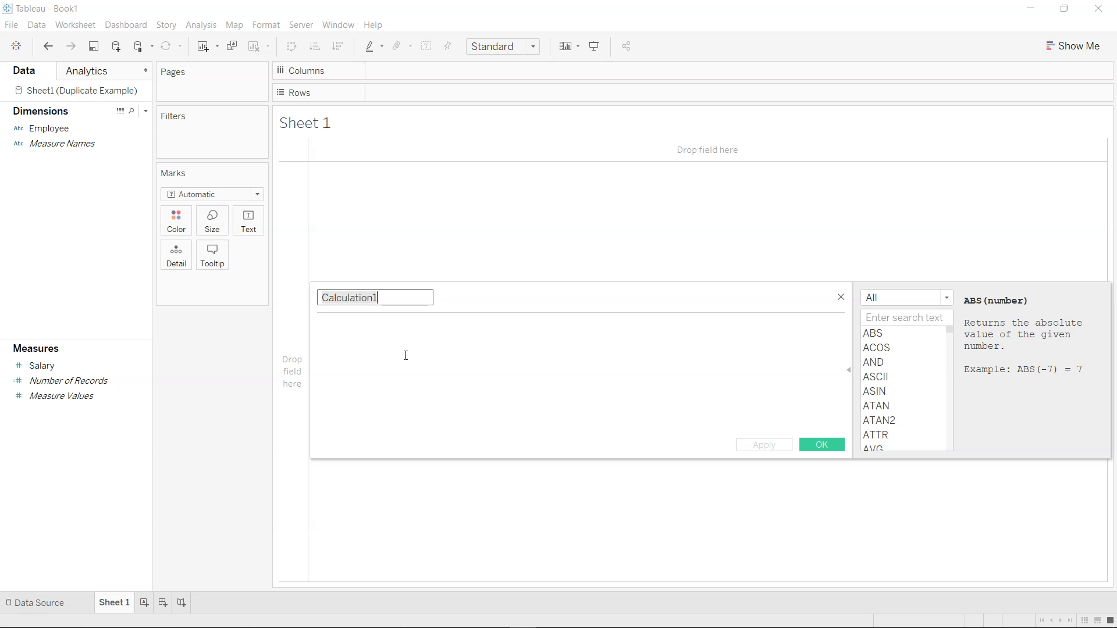
pyautogui.write('Uniqye')
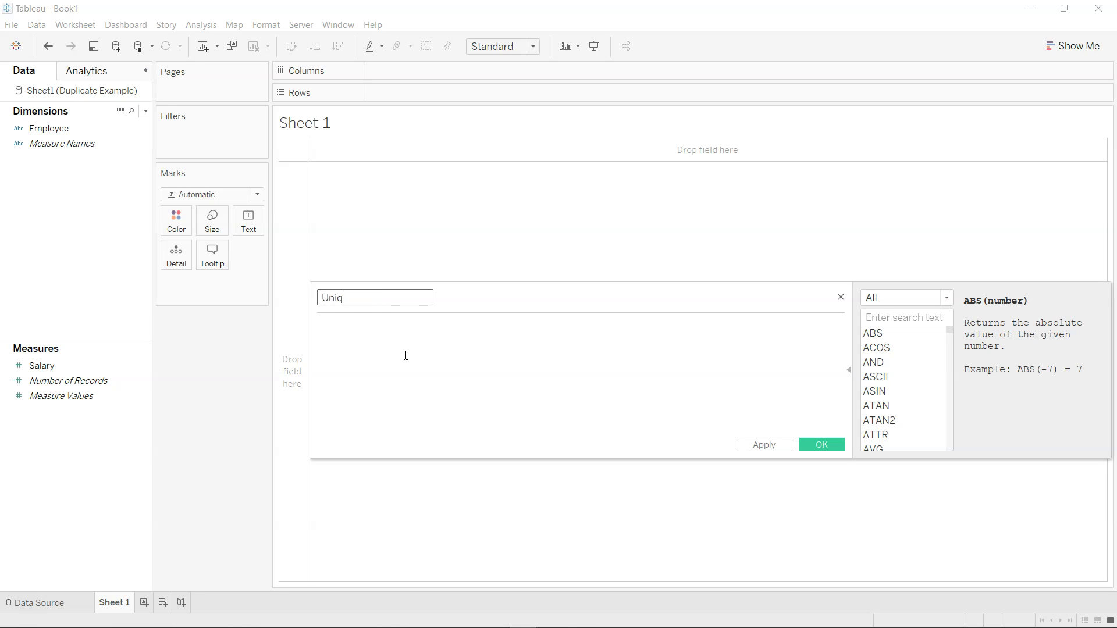
pyautogui.press('BackSpace')
pyautogui.press('BackSpace')
pyautogui.write('ue Salary')
pyautogui.press('Tab')
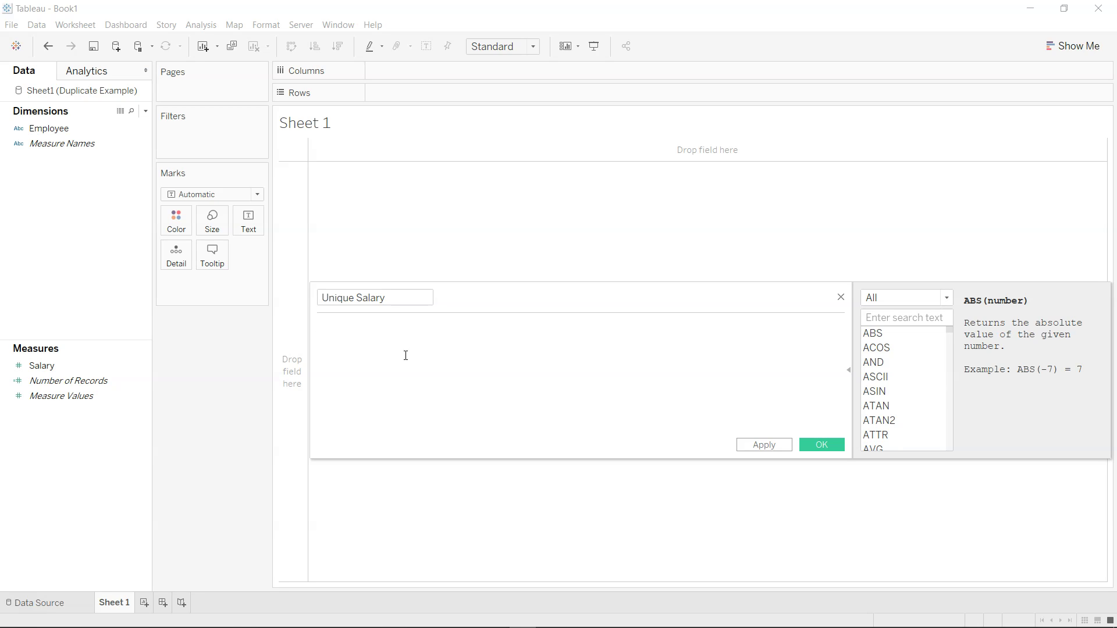
# Enter the formula {FIXED [Employee] : MIN([Salary])} and apply it
pyautogui.write('{}FIXED ')
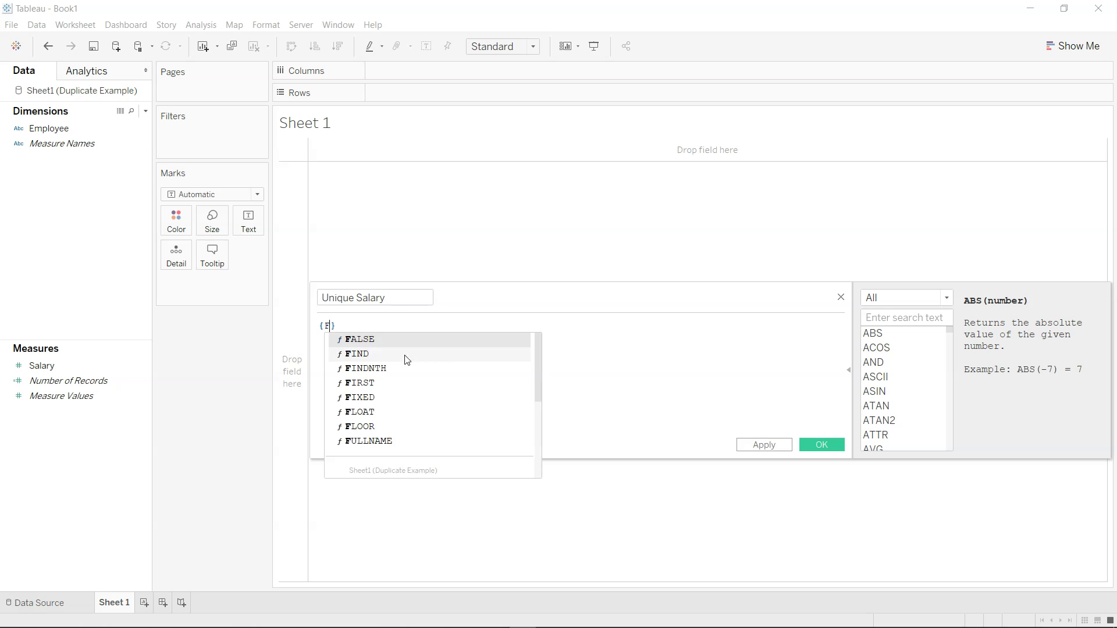
pyautogui.write('em')
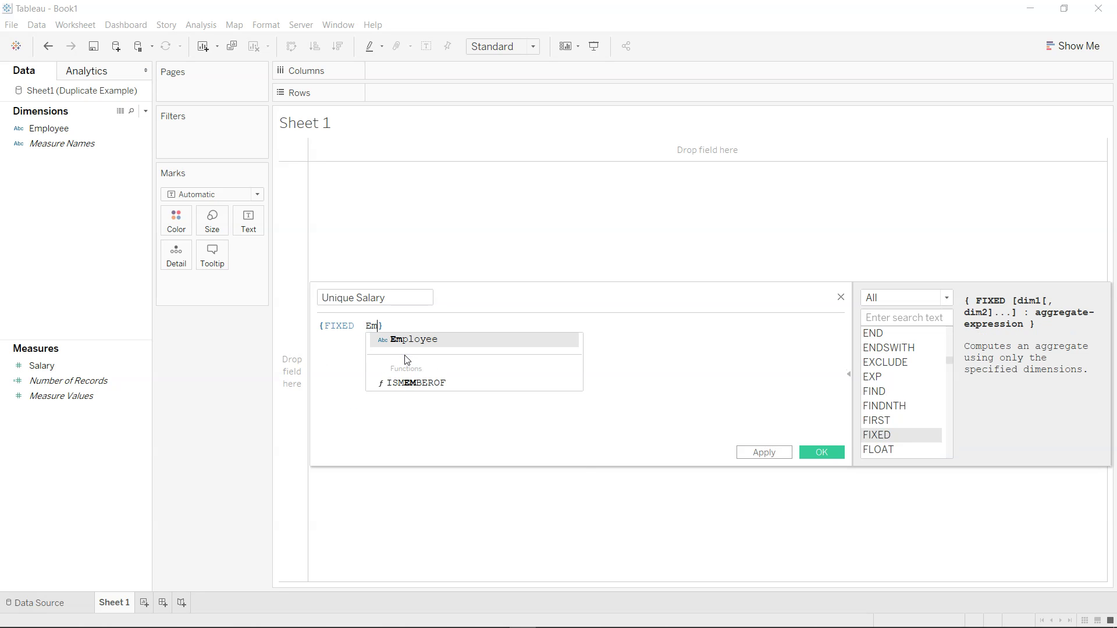
pyautogui.press('Return')
pyautogui.write(': ')
pyautogui.write('min')
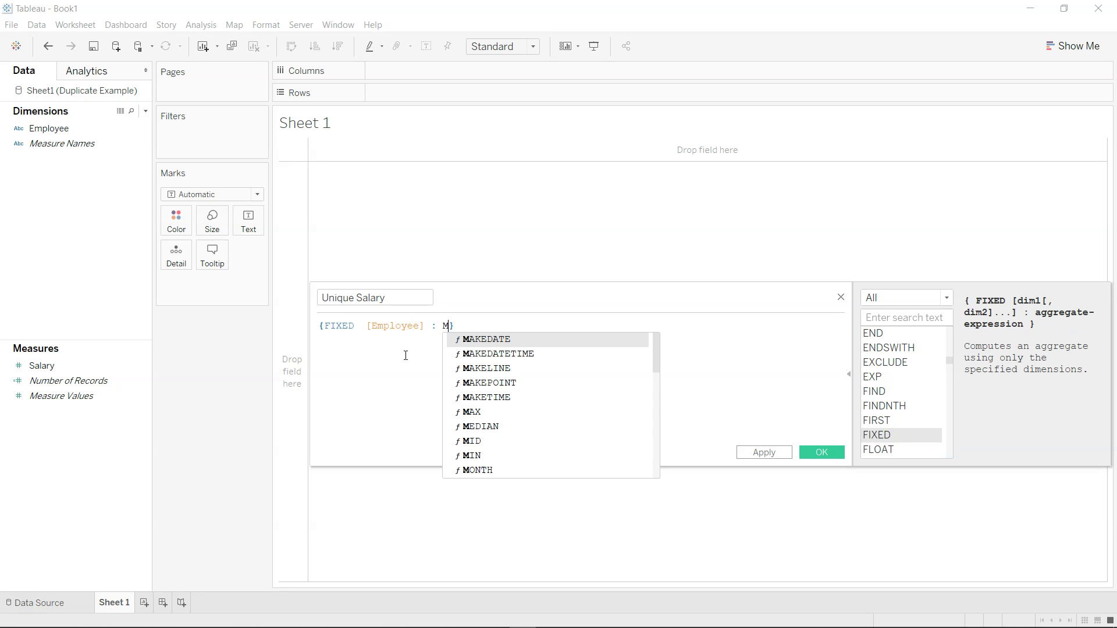
pyautogui.press('Return')
pyautogui.write('sala')
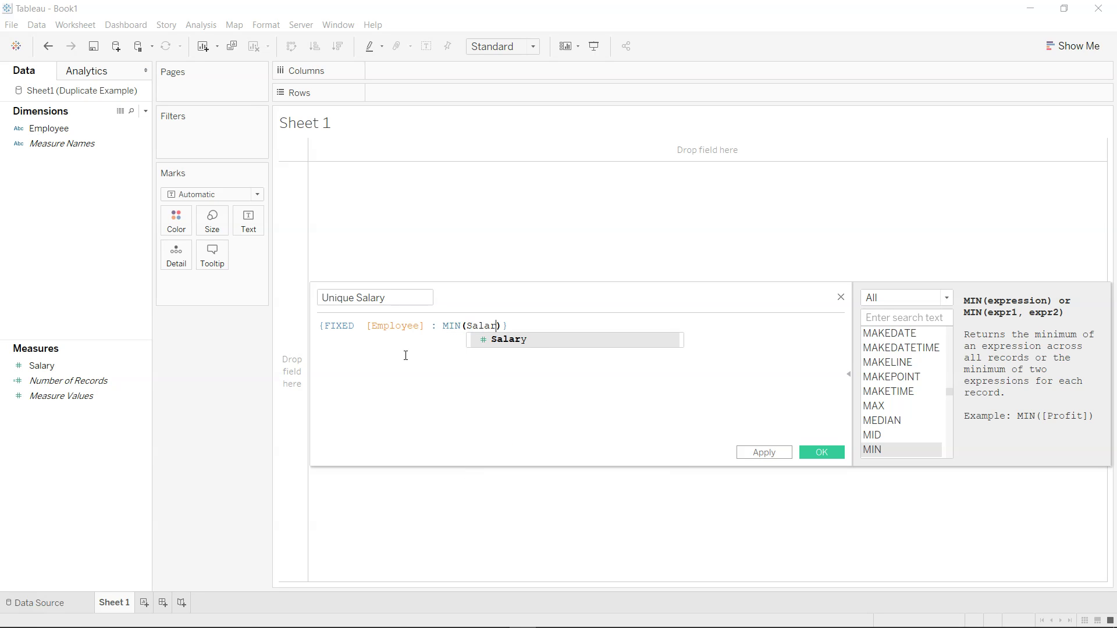
pyautogui.press('Return')
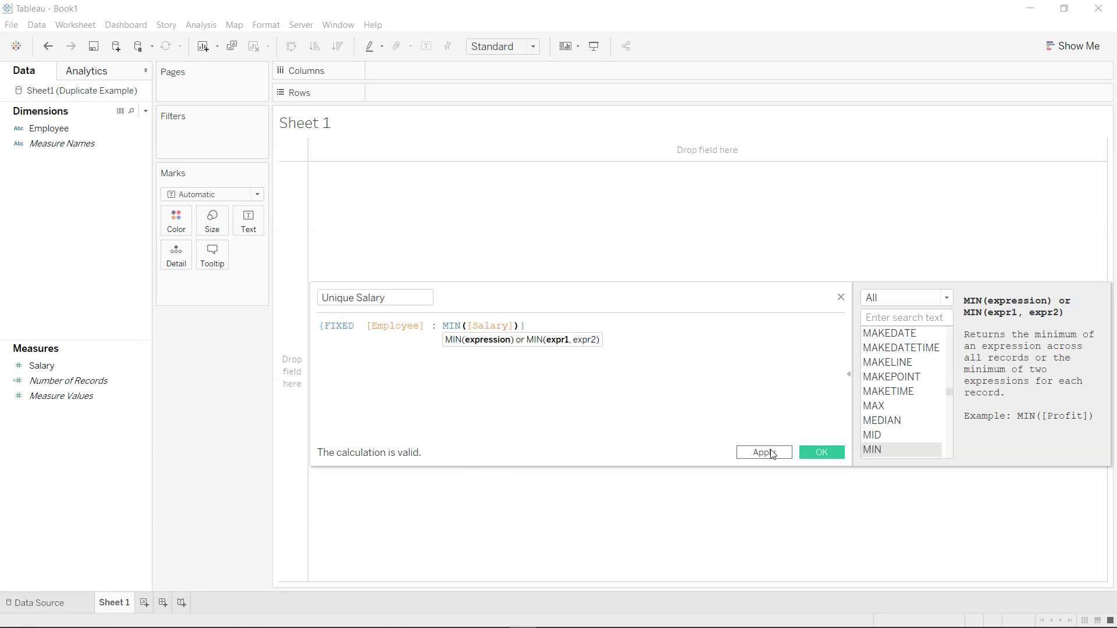
pyautogui.click(777, 453)
# Confirm the calculation, then put Employee on Rows and summed Salary on Text
pyautogui.click(806, 453)
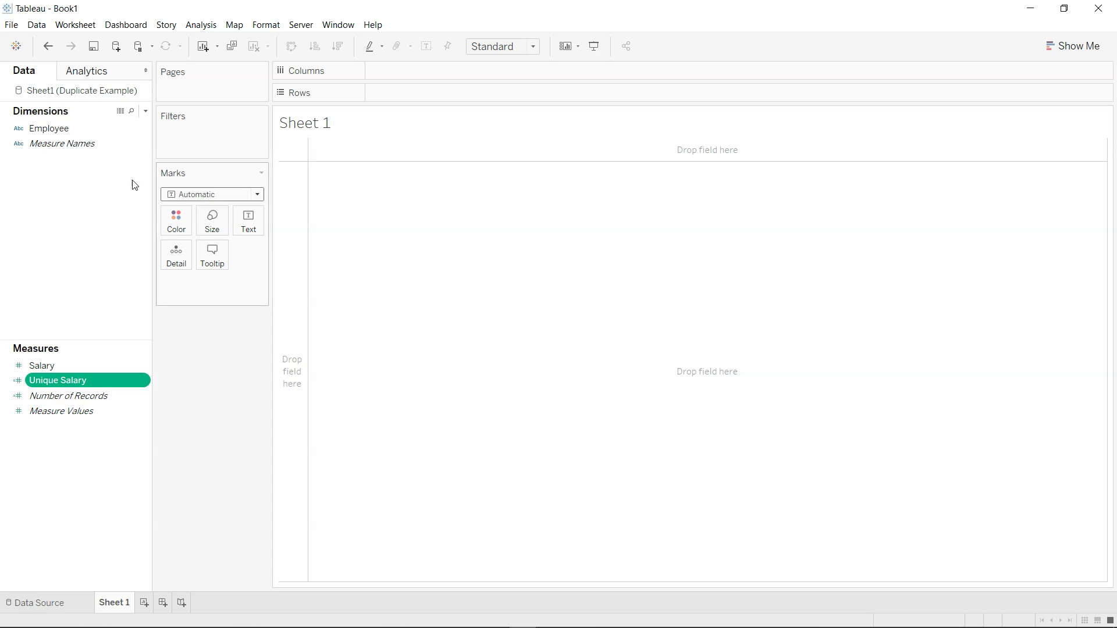
pyautogui.moveTo(80, 129); pyautogui.dragTo(448, 92)
pyautogui.moveTo(91, 365); pyautogui.dragTo(347, 180)
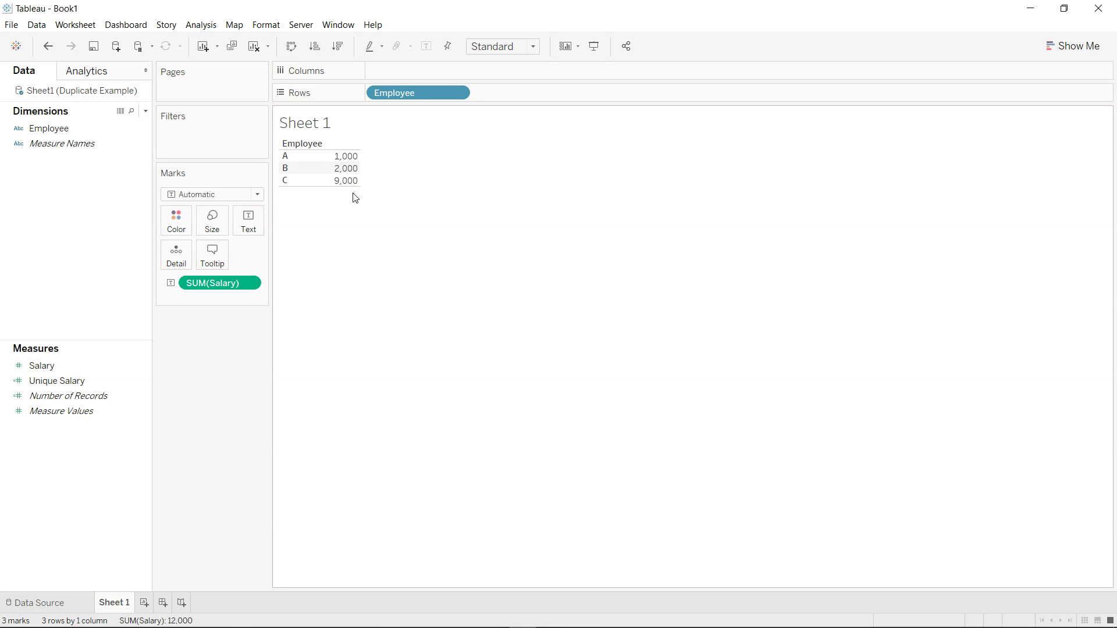
pyautogui.moveTo(280, 150)
pyautogui.mouseDown()
pyautogui.moveTo(295, 184)
pyautogui.moveTo(342, 185)
pyautogui.mouseUp()
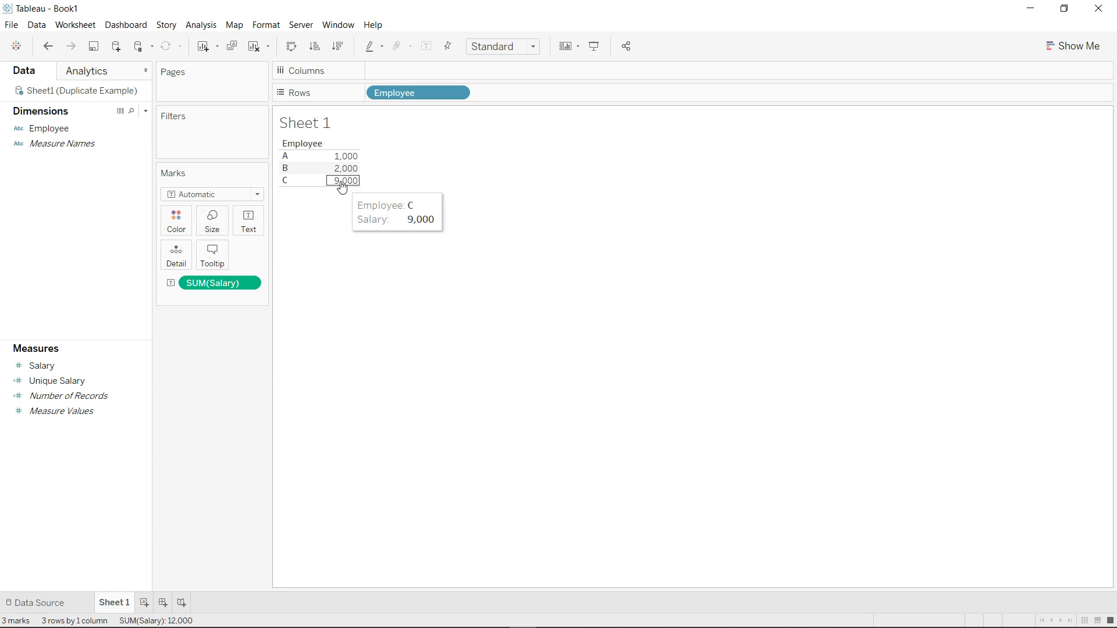
# Add Unique Salary to the marks and drag Measure Names toward Columns
pyautogui.click(85, 381)
pyautogui.moveTo(85, 387); pyautogui.dragTo(249, 233)
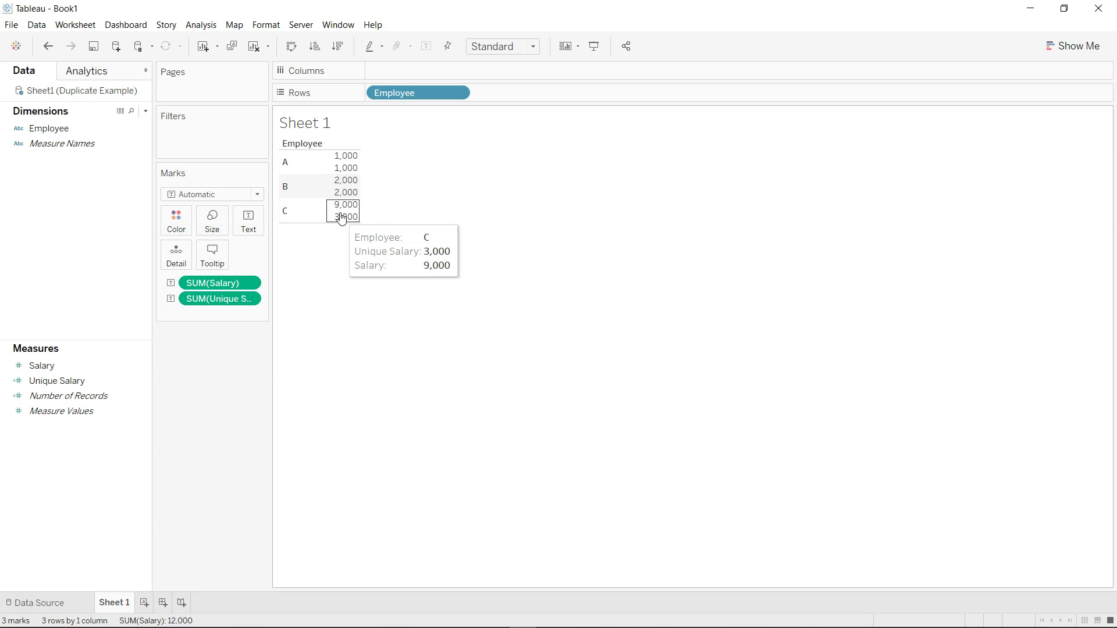
pyautogui.moveTo(344, 212)
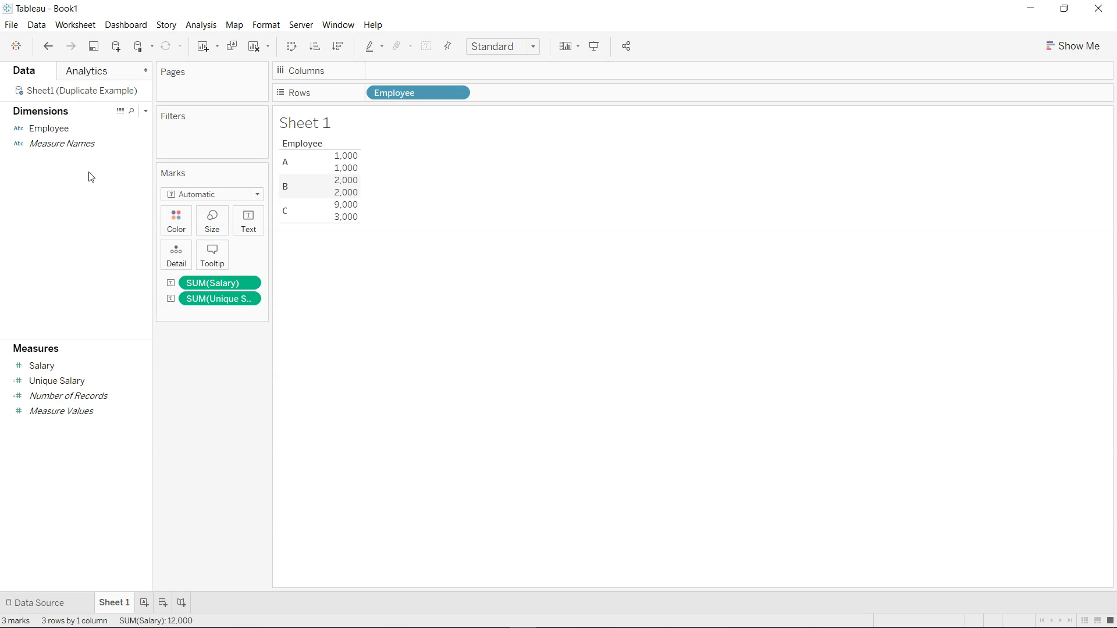
pyautogui.moveTo(85, 143); pyautogui.dragTo(263, 216)
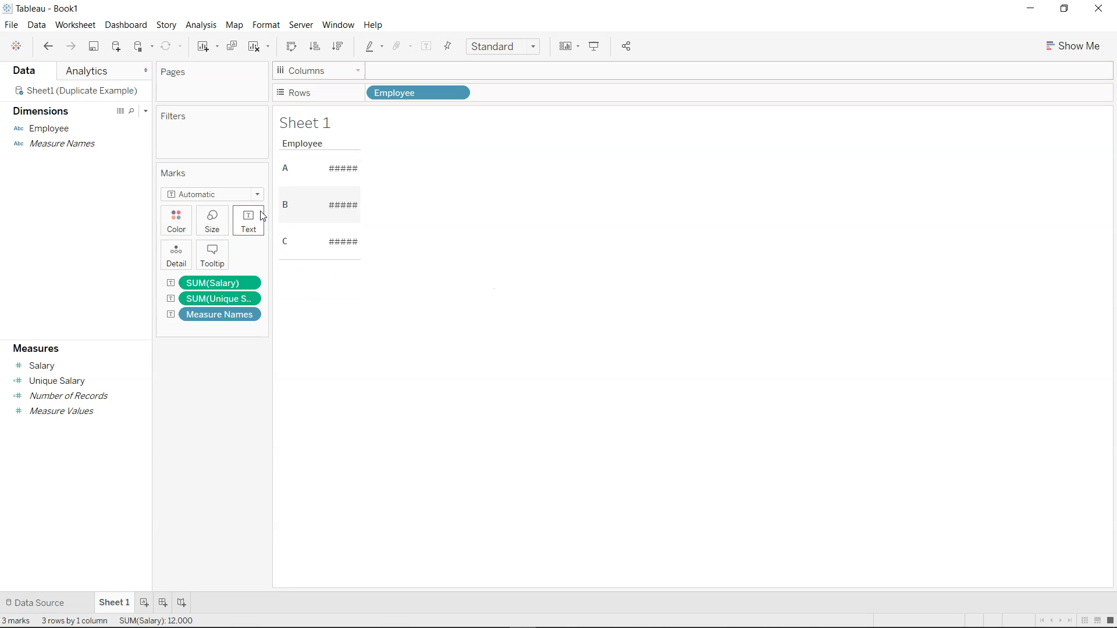
# Undo the Measure Names drop, switch to a text table, and widen the columns
pyautogui.hotkey('ctrl', 'z')
pyautogui.click(1076, 47)
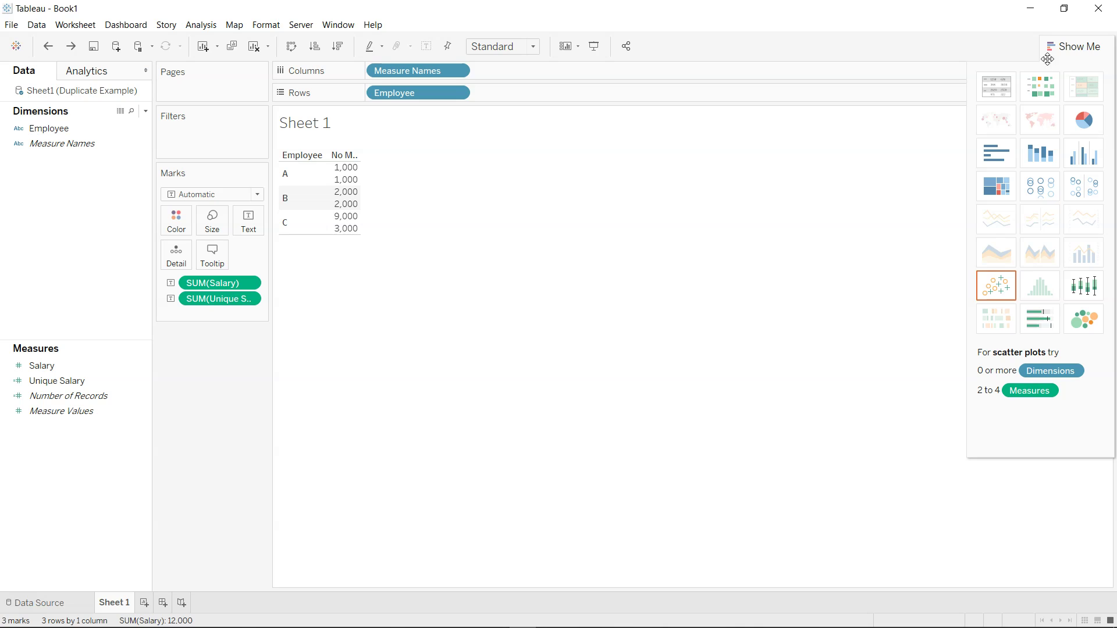
pyautogui.click(1005, 86)
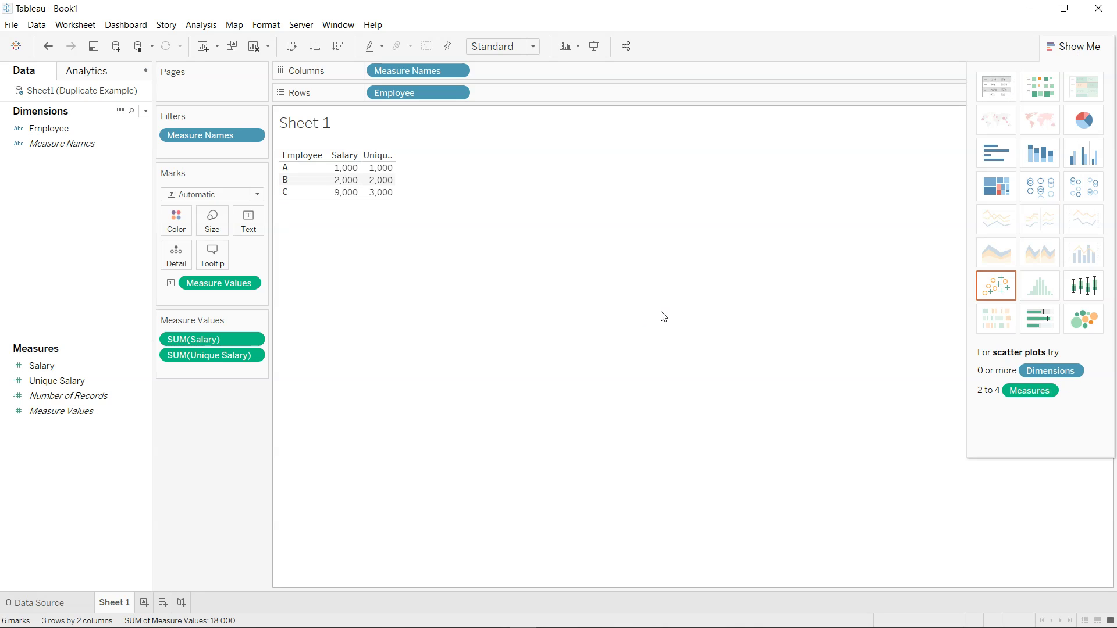
pyautogui.moveTo(390, 160)
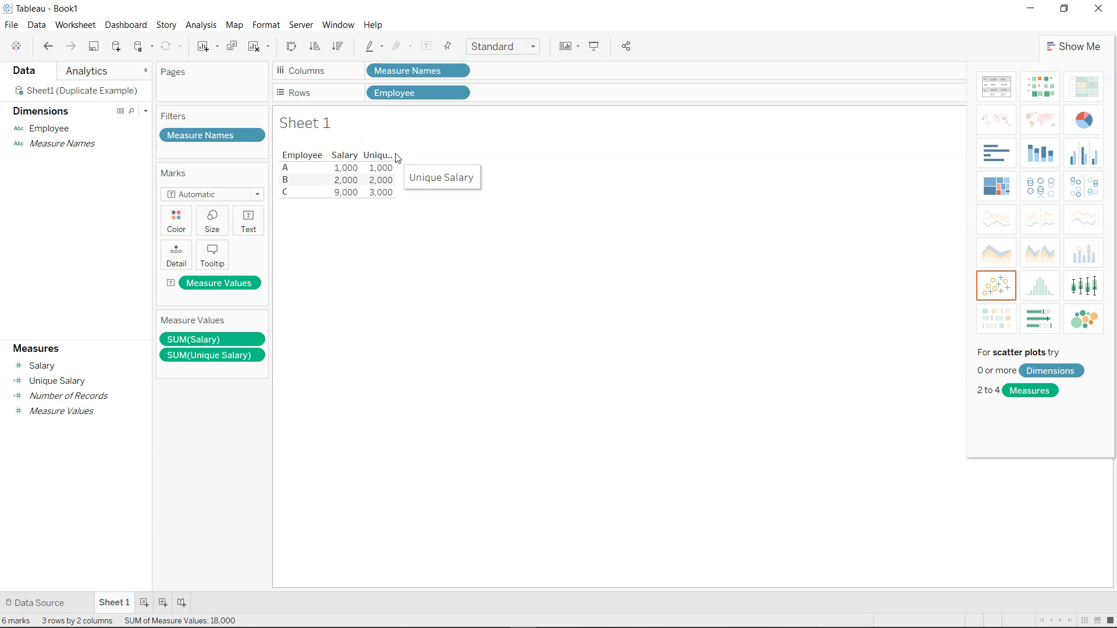
pyautogui.moveTo(396, 157); pyautogui.dragTo(437, 155)
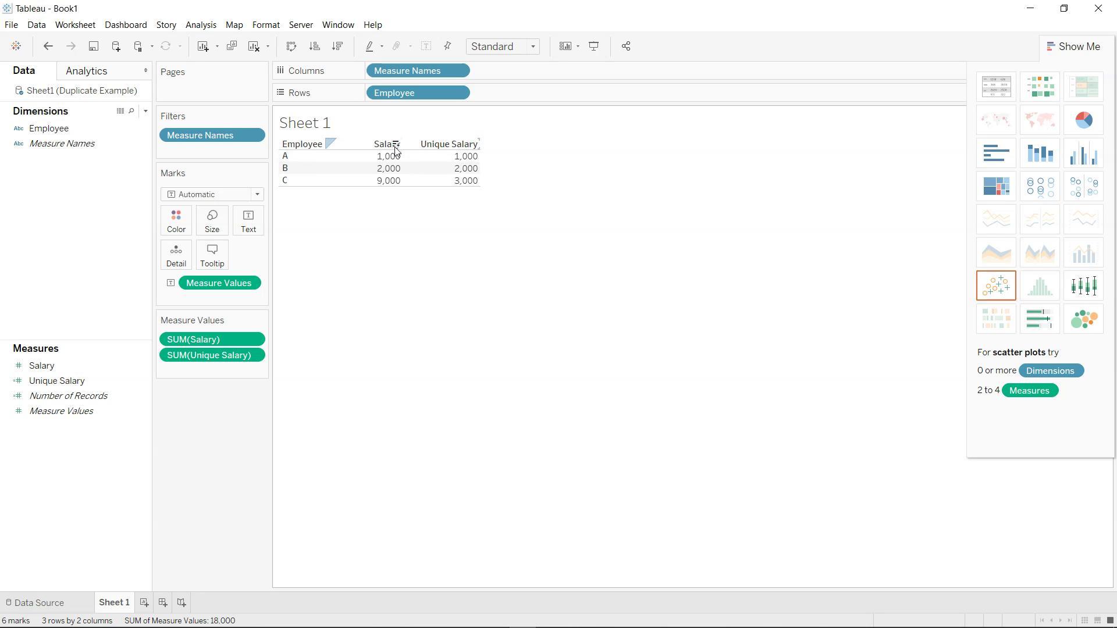
pyautogui.moveTo(395, 184)
pyautogui.moveTo(453, 184)
# Reopen the Unique Salary formula for editing and select its text
pyautogui.click(143, 386)
pyautogui.click(201, 159)
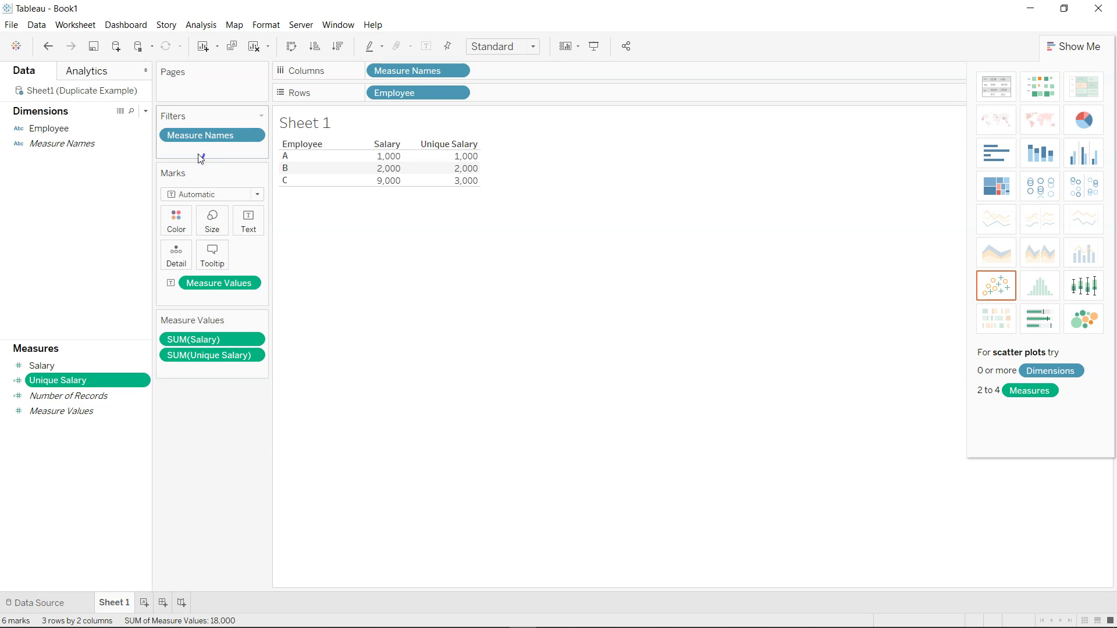
pyautogui.moveTo(324, 326); pyautogui.dragTo(530, 325)
# Close the Unique Salary editor with the formula unchanged and hide the Show Me panel
pyautogui.click(530, 324)
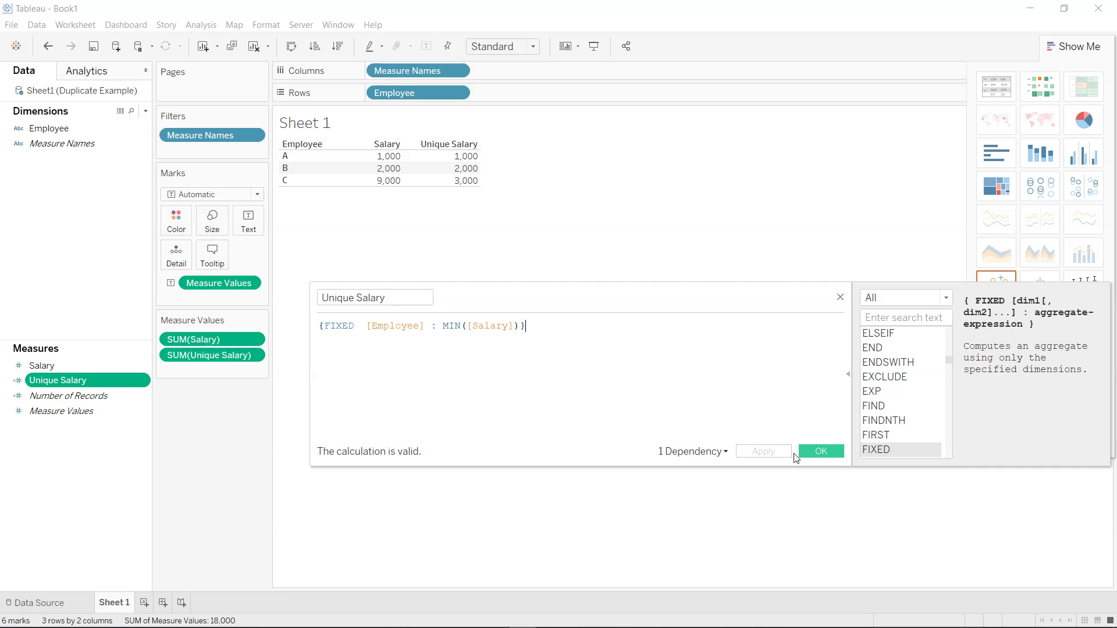
pyautogui.click(818, 453)
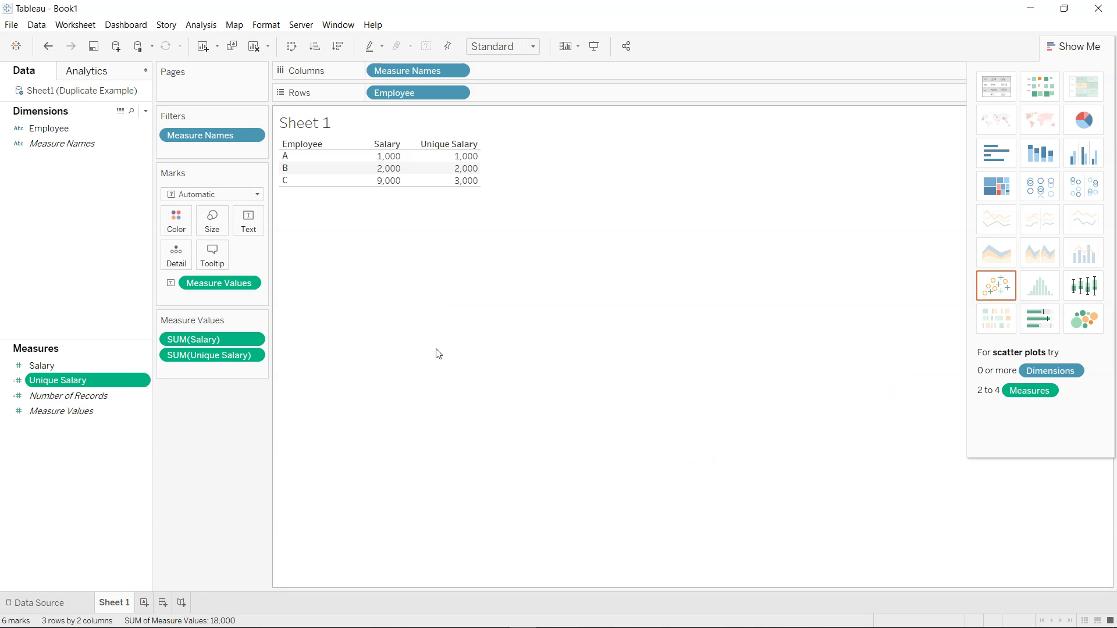
pyautogui.click(473, 186)
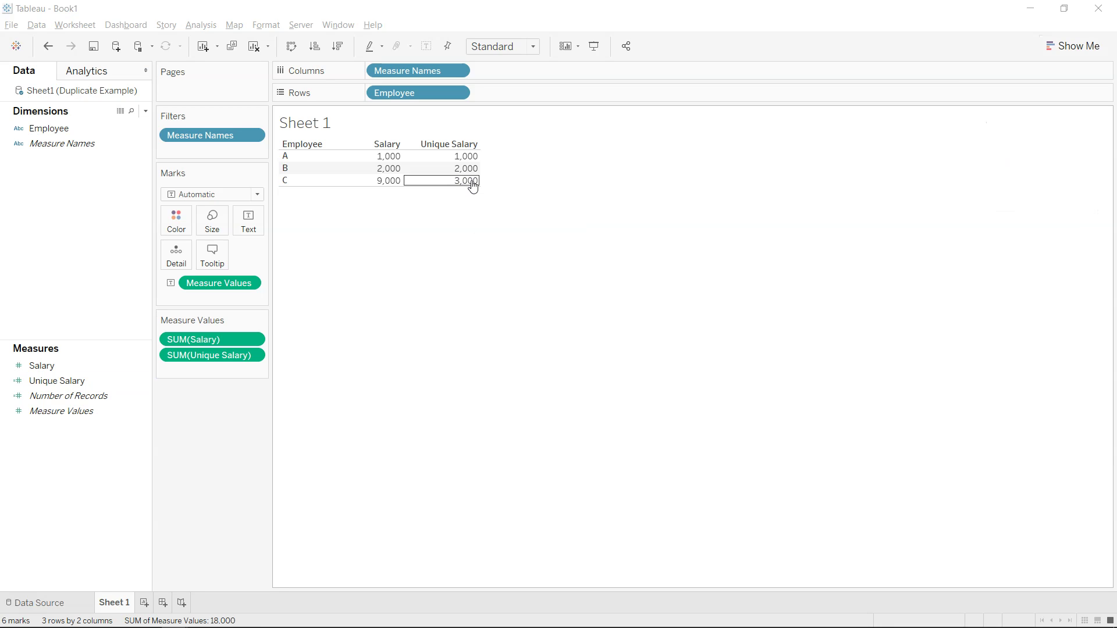